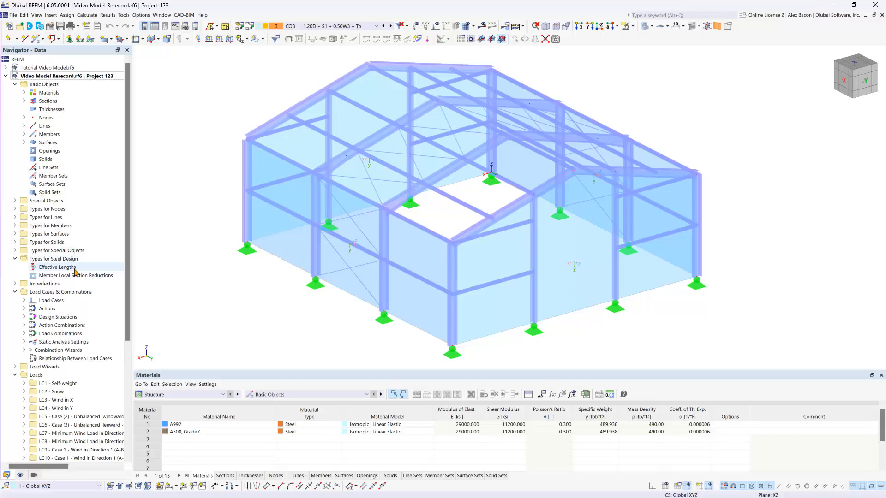
double_click(53, 269)
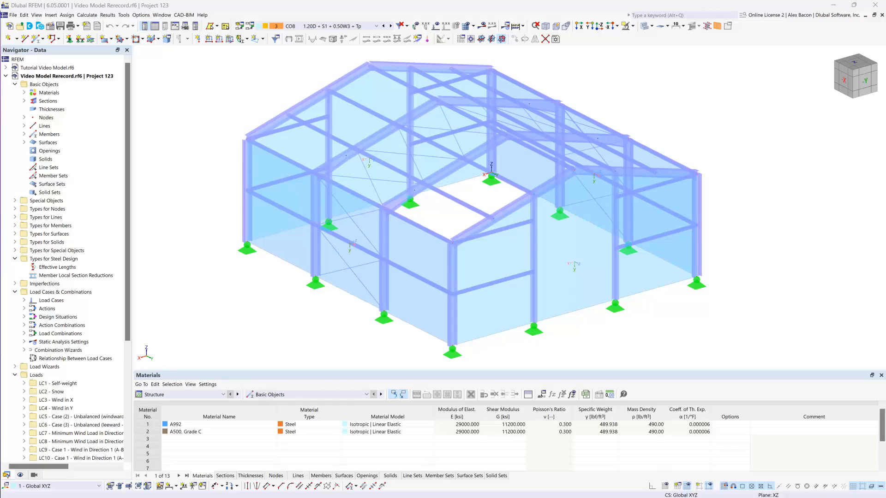
left_click(223, 284)
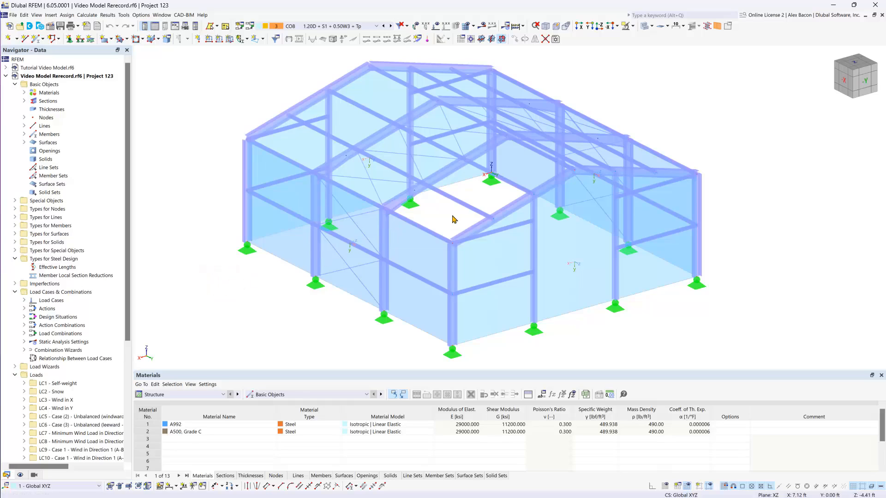
Select the four rafters of the two interior frames (members 6, 8, 10, 12) and open them together for editing.
middle_click_drag(454, 218, 454, 219, "ctrl")
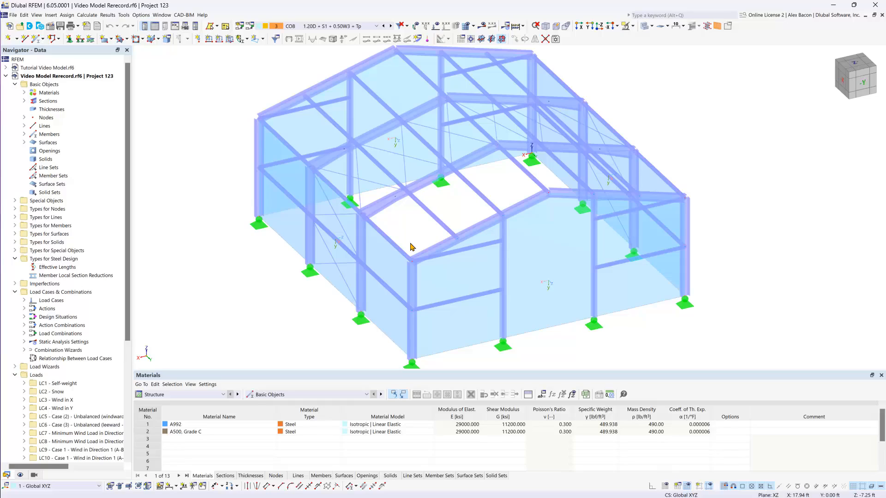
left_click(383, 203)
left_click(337, 156)
left_click(475, 95)
left_click(520, 147)
double_click(520, 149)
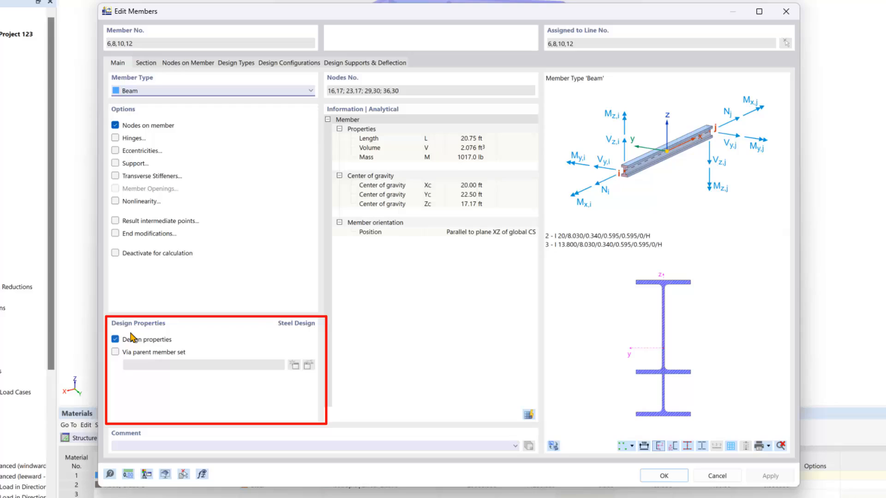
Create AISC 360 effective lengths for the rafters, with the elastic critical moment according to Chapter F and Cb automatically according to F1-1.
left_click(232, 66)
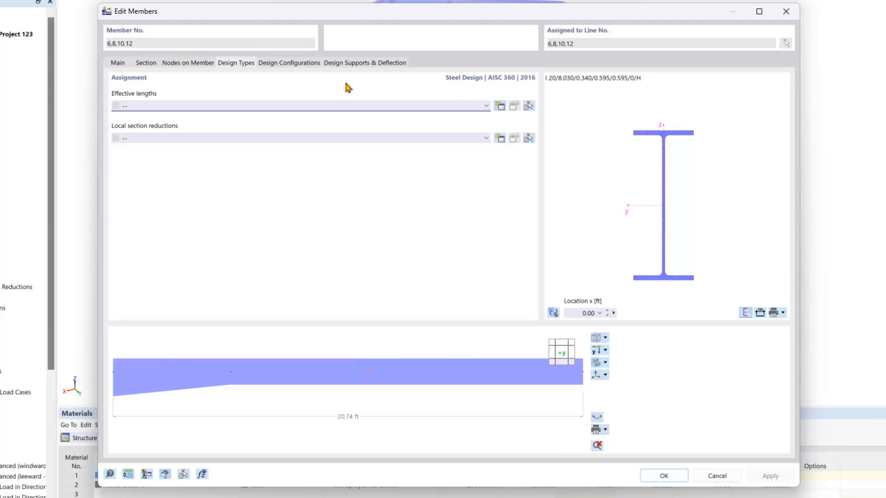
left_click(500, 106)
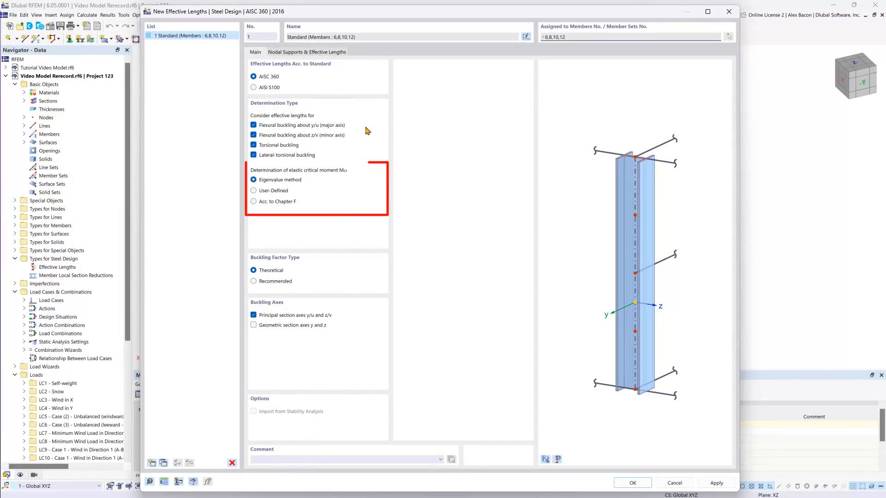
left_click(264, 77)
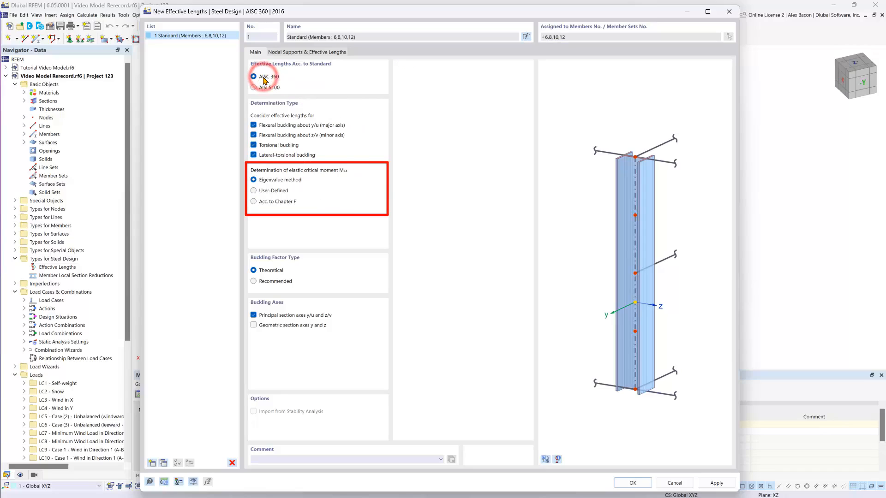
left_click(275, 204)
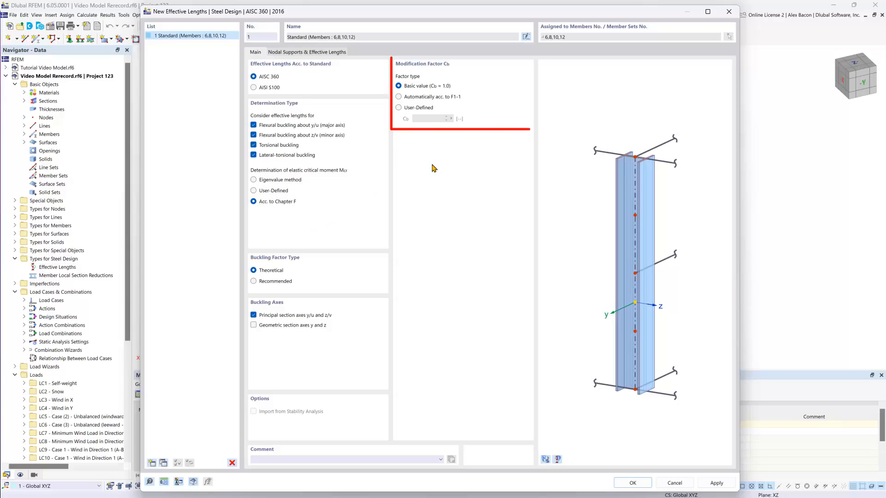
left_click(411, 97)
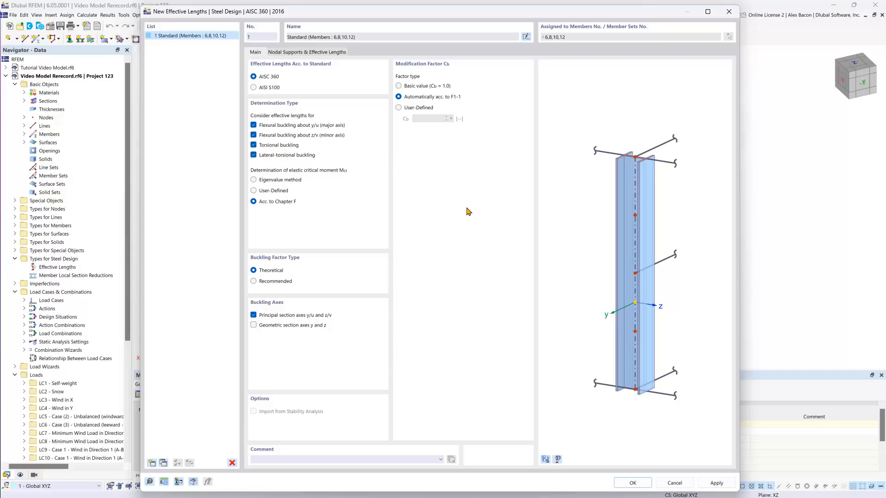
Enable intermediate nodes in the nodal supports and take them over from member 12 in the model.
left_click(307, 54)
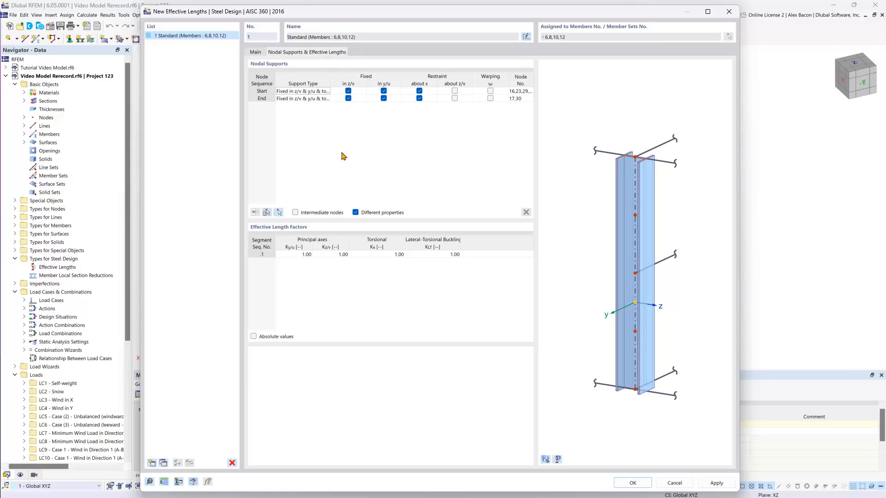
left_click(295, 212)
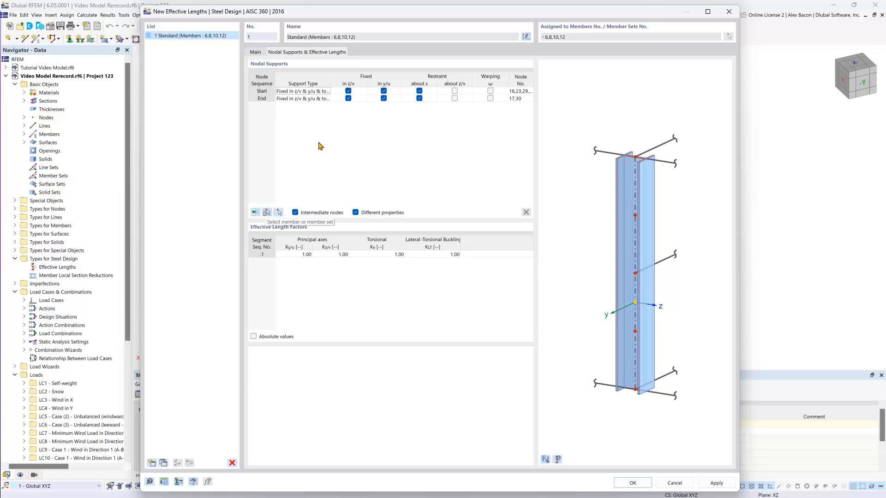
left_click(266, 213)
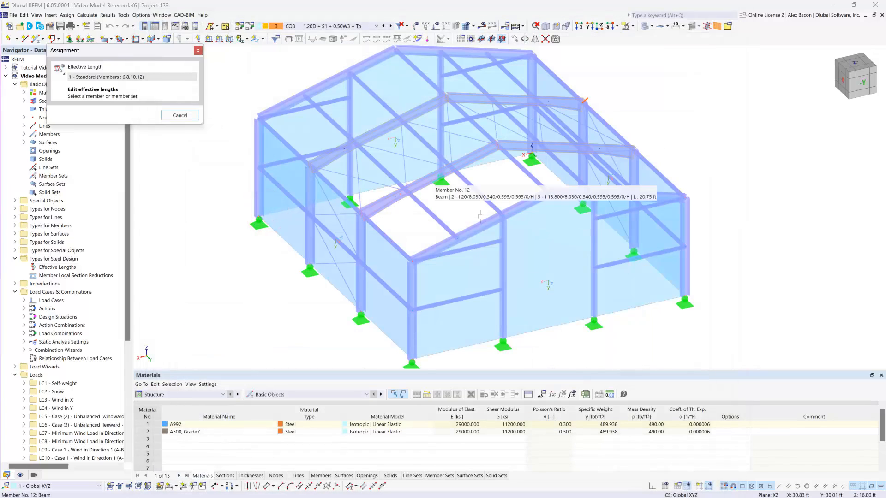
left_click(480, 217)
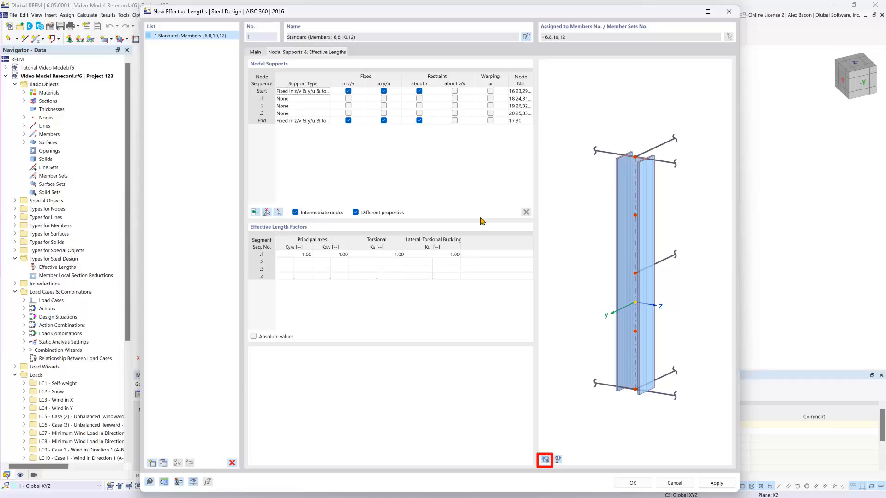
Show the assigned rafters in the model preview and examine where intermediate nodes .1 and .2 lie.
left_click(546, 462)
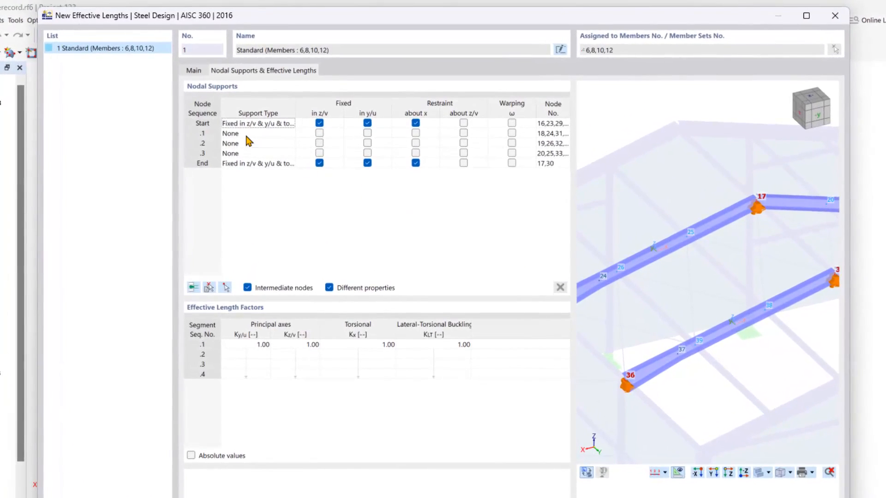
left_click(293, 100)
left_click(201, 134)
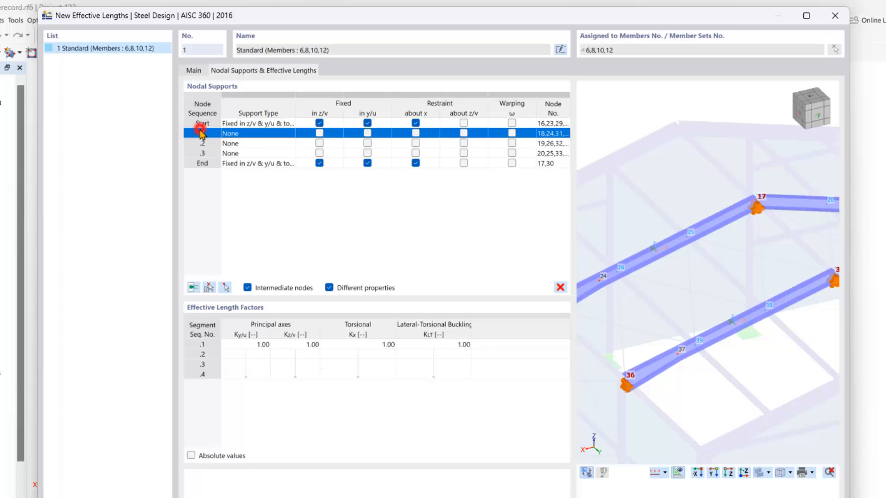
scroll(671, 294, "down", 3)
middle_click_drag(671, 292, 671, 293)
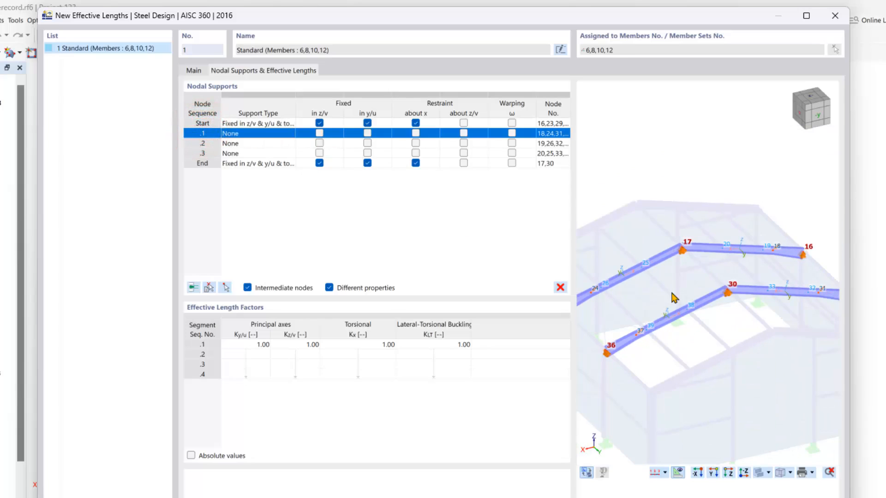
scroll(673, 298, "up", 5)
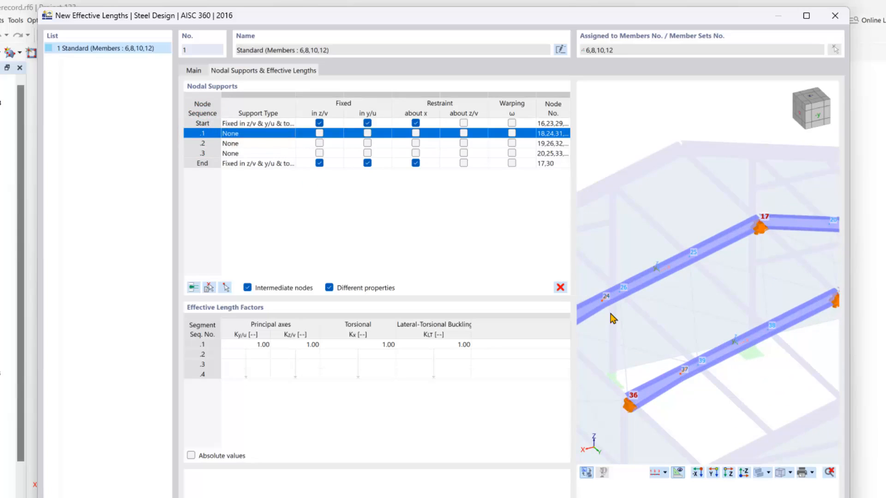
scroll(612, 318, "up", 2)
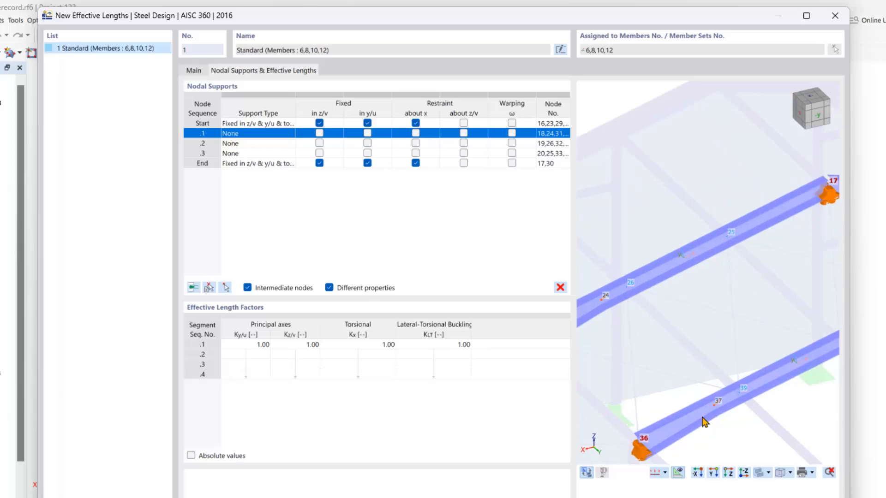
scroll(704, 422, "down", 2)
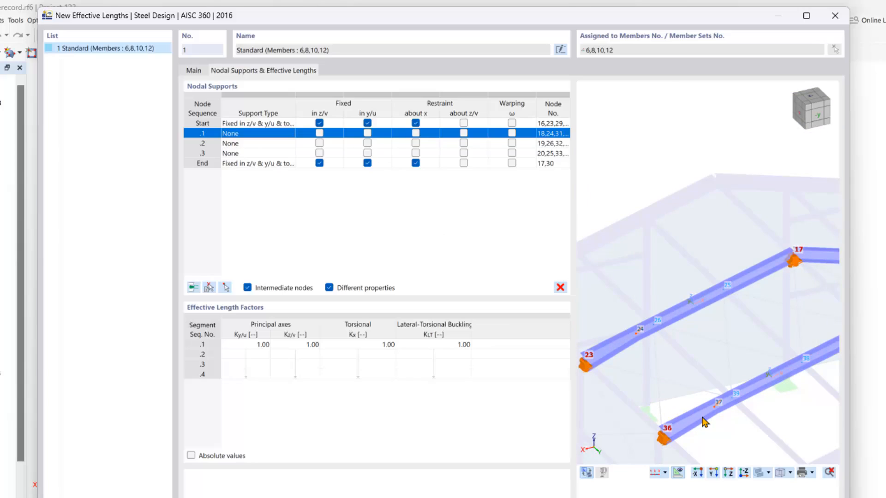
left_click(202, 143)
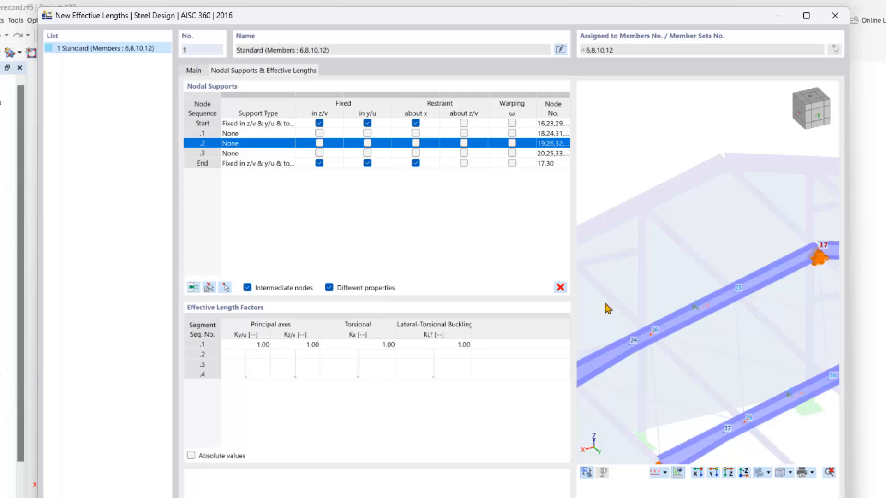
Fix intermediate nodes .2 and .3 in y/u, confirm the effective lengths, and check the supports on the rafter preview.
left_click(367, 143)
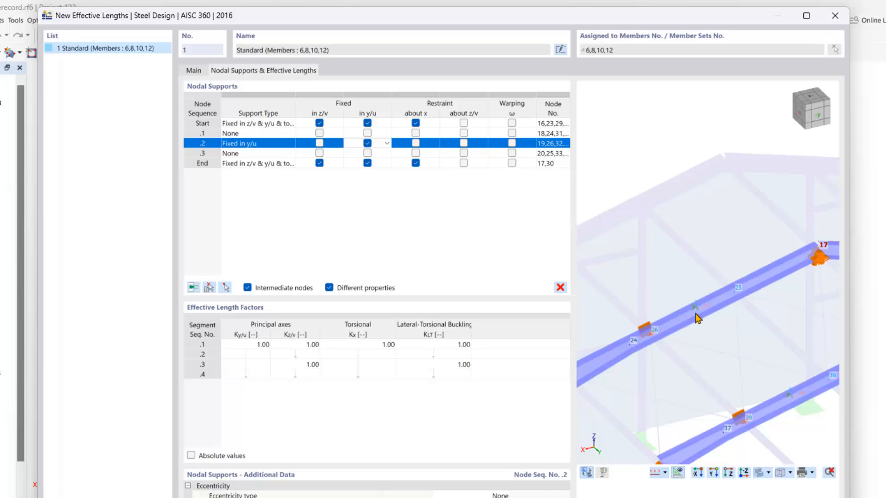
left_click(367, 153)
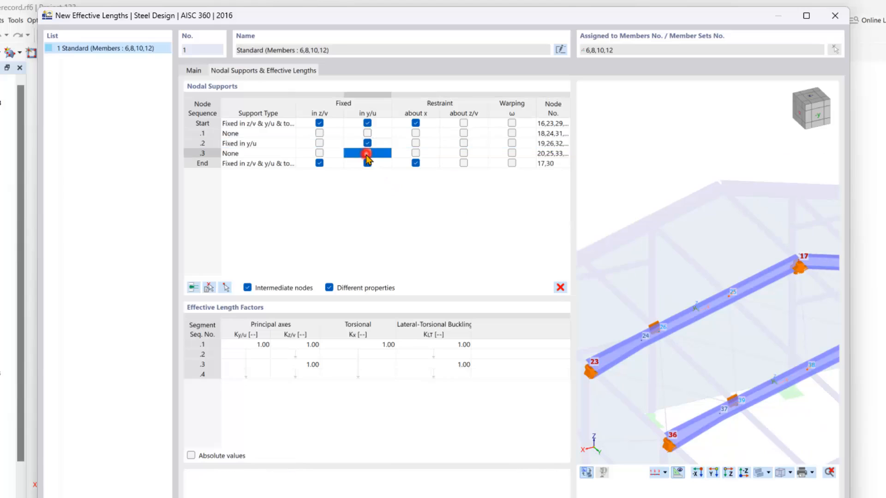
left_click(367, 153)
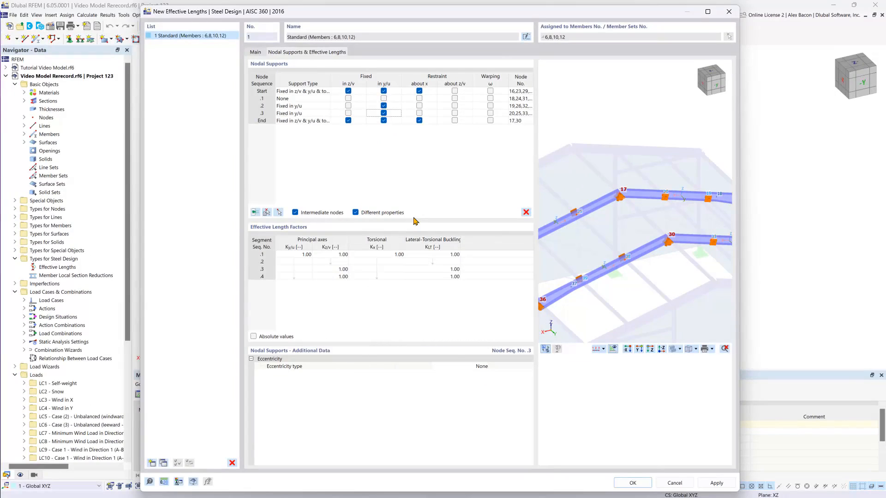
left_click(290, 286)
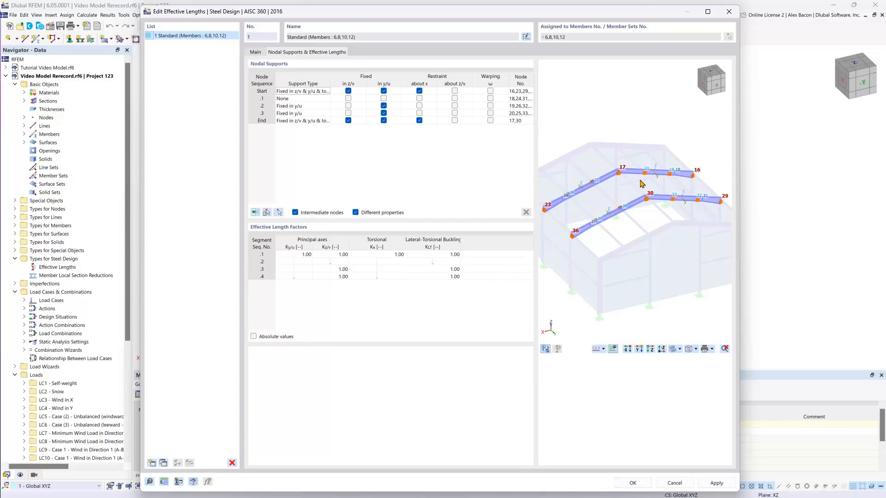
left_click(632, 484)
middle_click_drag(391, 327, 389, 373, "ctrl")
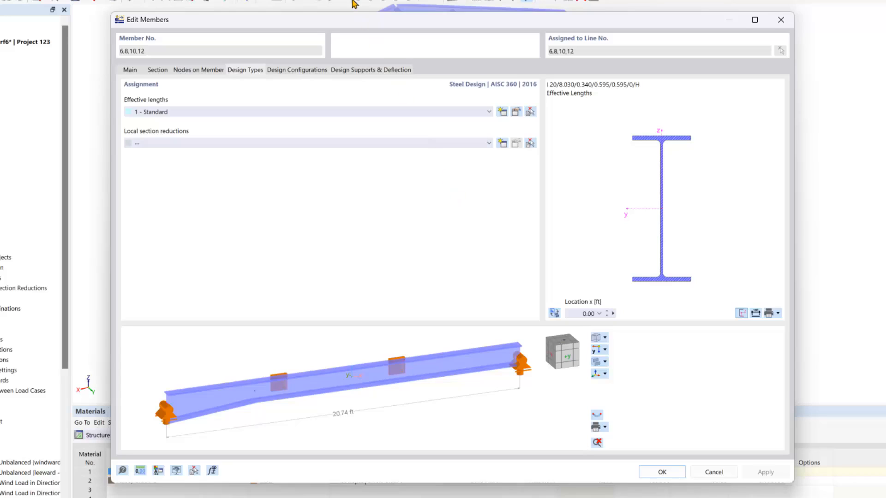
Review the rafters' design configurations and their design support and deflection settings, and accept the member edits.
left_click(318, 71)
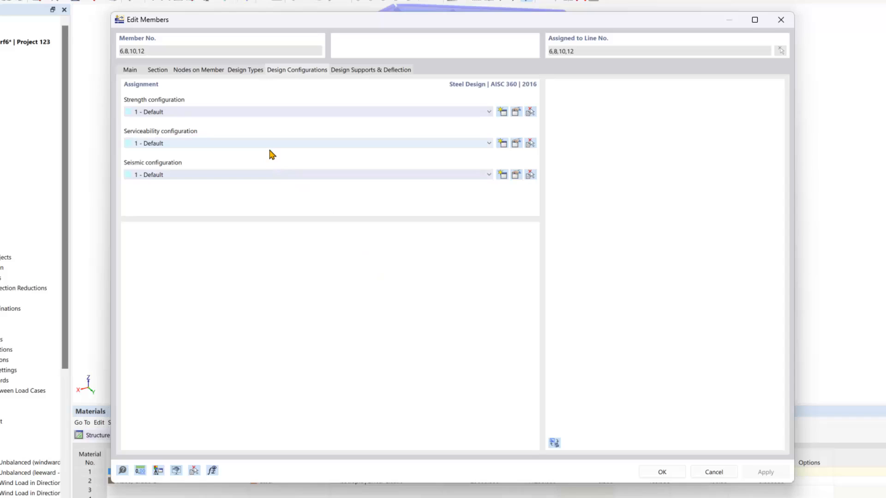
left_click(489, 144)
left_click(489, 144)
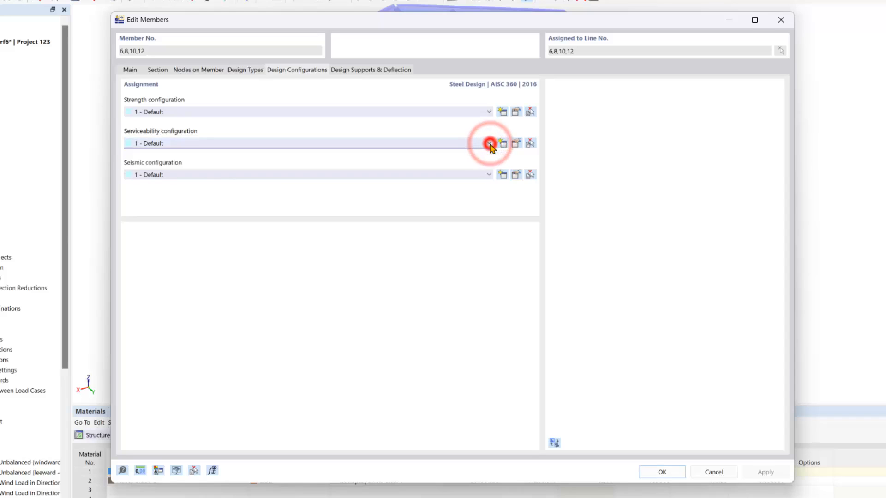
left_click(489, 144)
left_click(489, 145)
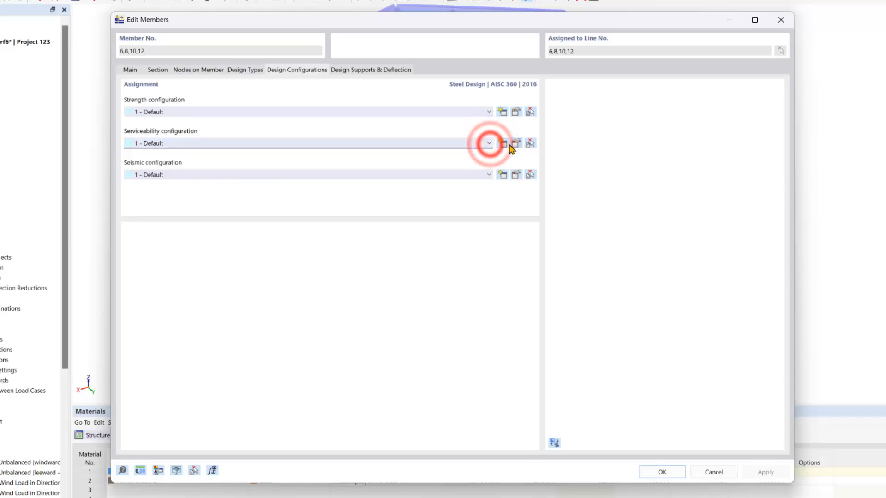
left_click(403, 72)
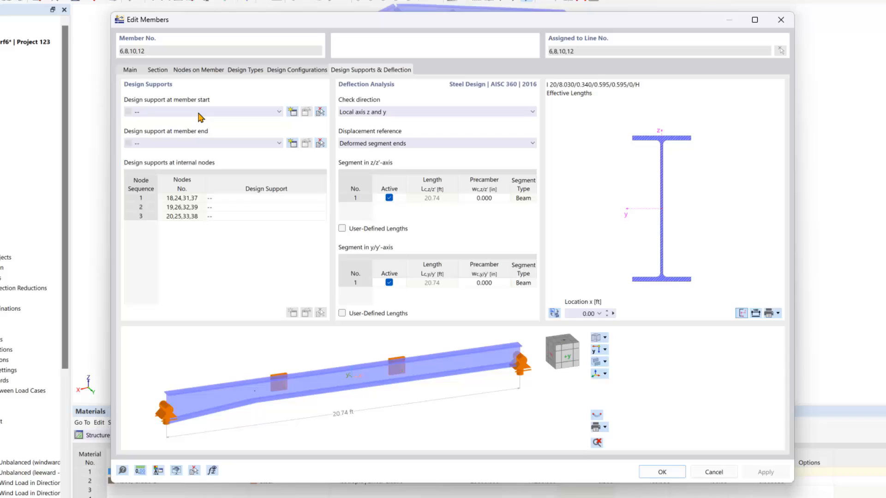
left_click(241, 291)
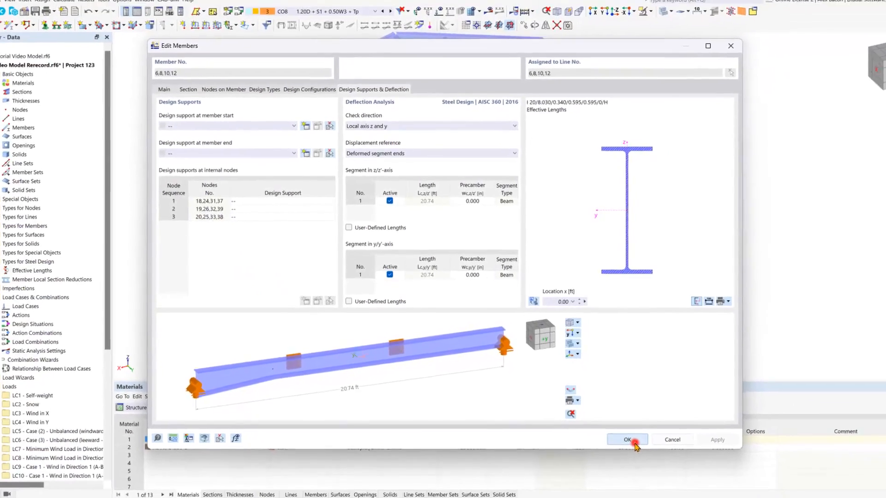
left_click(661, 472)
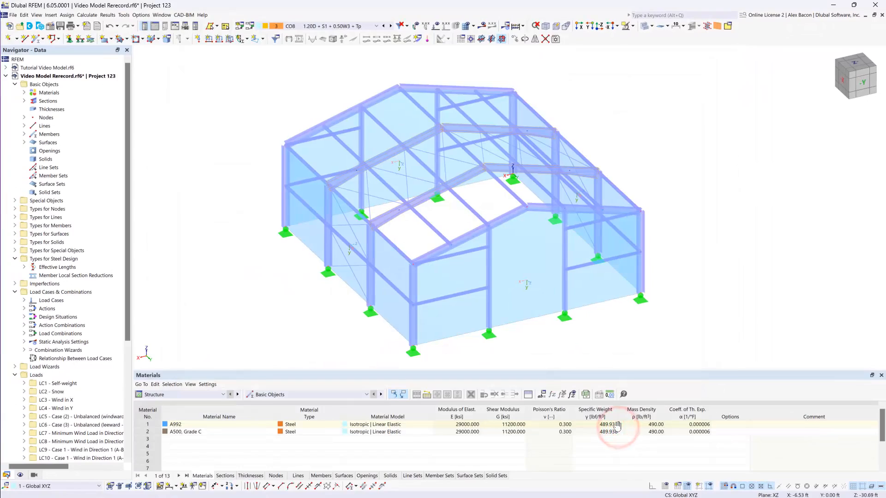
Select the four corner columns (members 1, 3, 13, 15), open them together for editing, and go to their design types.
left_click(271, 291)
left_click(413, 289)
left_click(643, 232)
left_click(518, 105)
left_click(559, 102)
left_click(514, 108)
left_click(639, 234)
left_click(415, 280)
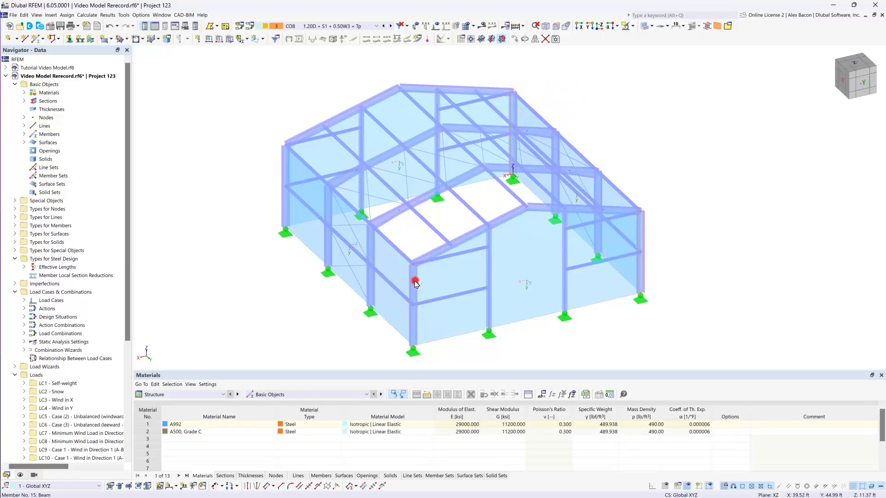
double_click(284, 163)
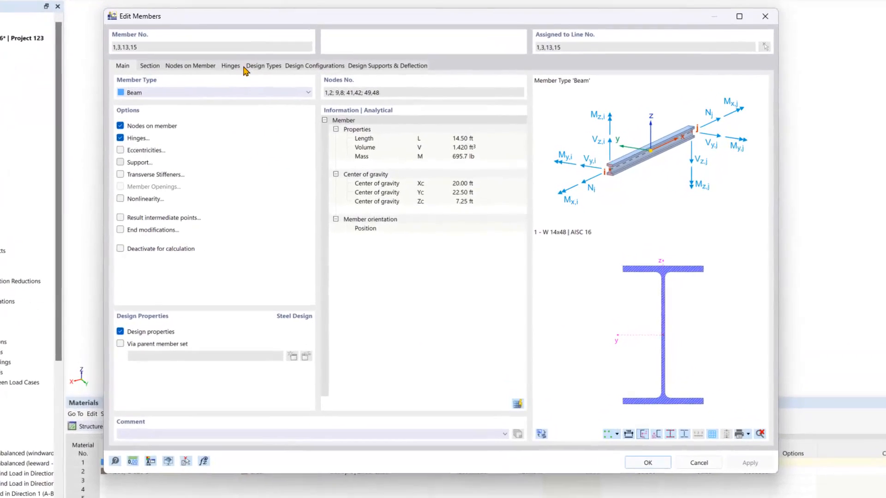
left_click(279, 101)
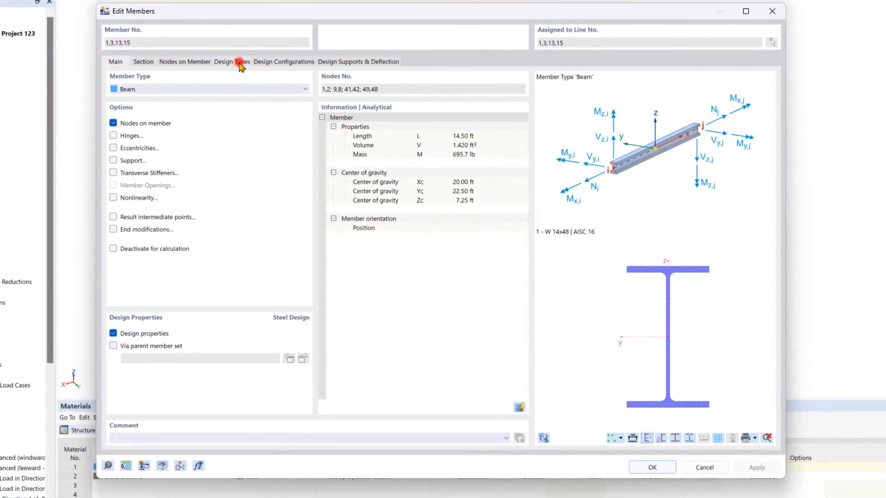
Create new effective lengths for the corner columns, with the elastic critical moment according to Chapter F and Cb automatically according to F1-1.
left_click(245, 104)
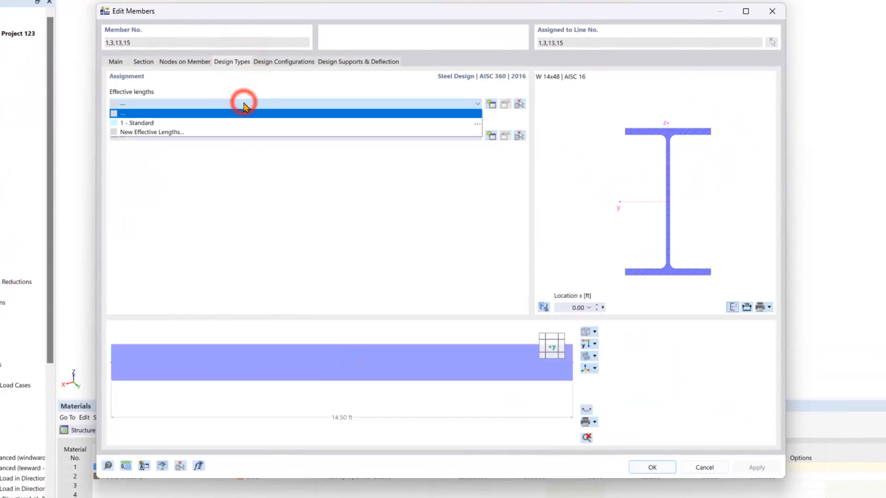
left_click(209, 132)
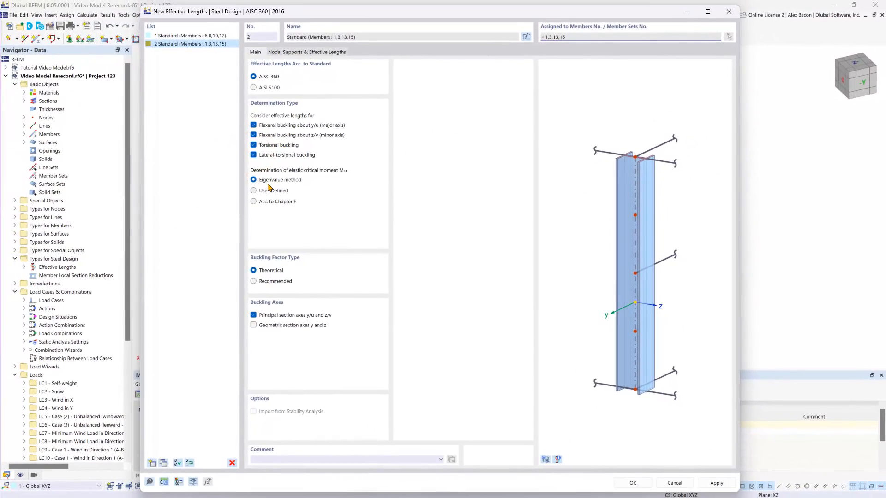
left_click(256, 202)
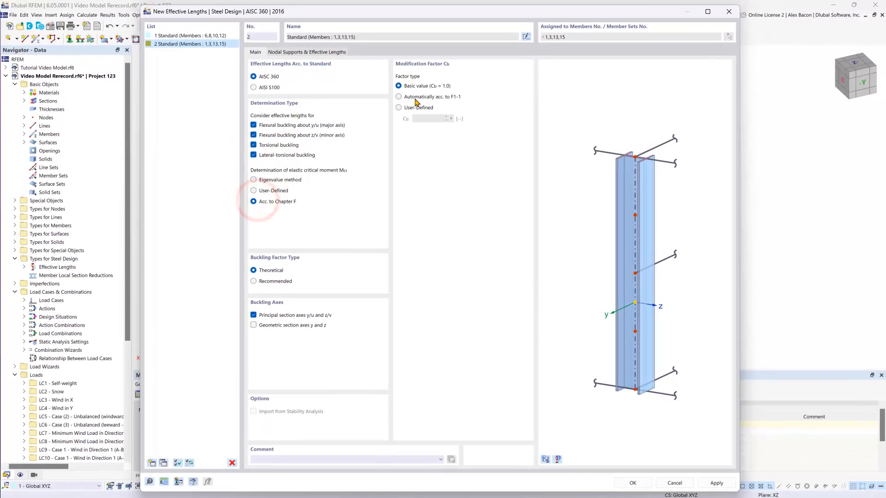
left_click(414, 98)
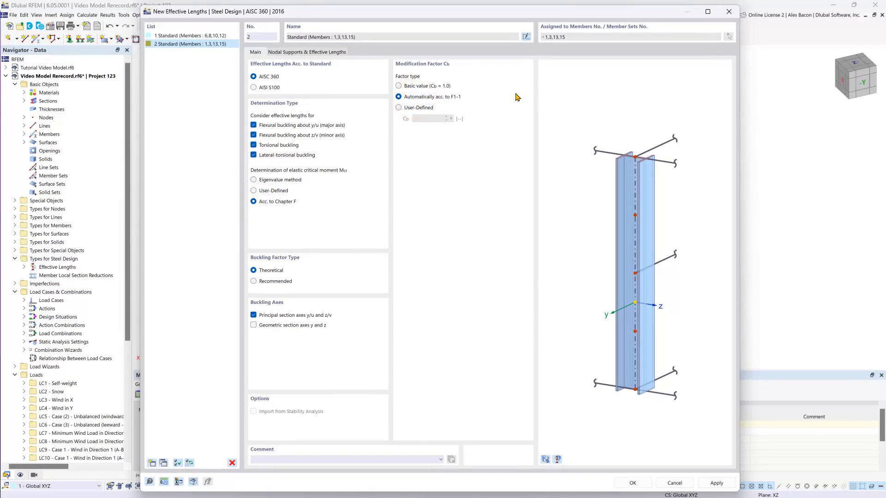
Enable intermediate nodes in the columns' nodal supports and show the assigned columns in the model preview to locate the middle node.
left_click(324, 50)
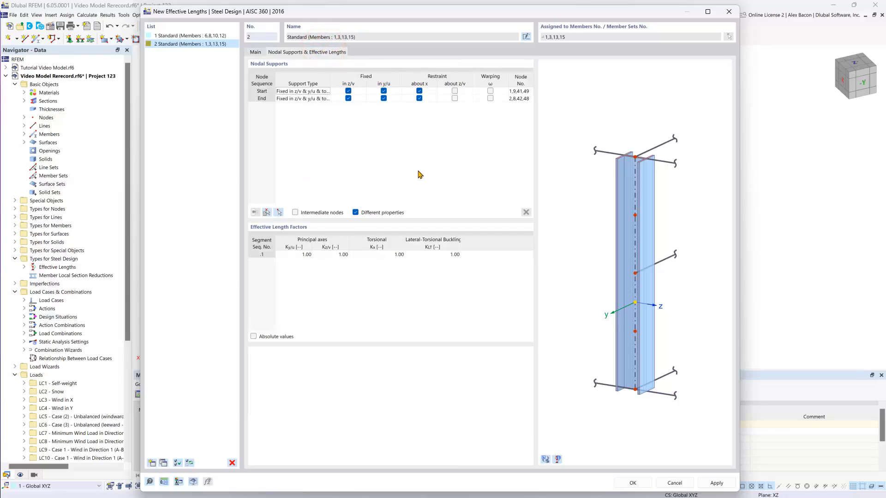
left_click(295, 212)
left_click(267, 211)
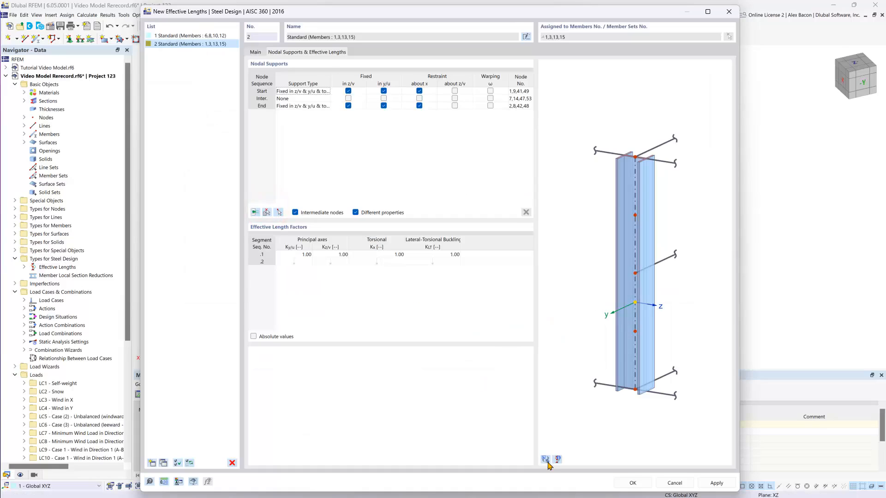
left_click(547, 460)
left_click(619, 292)
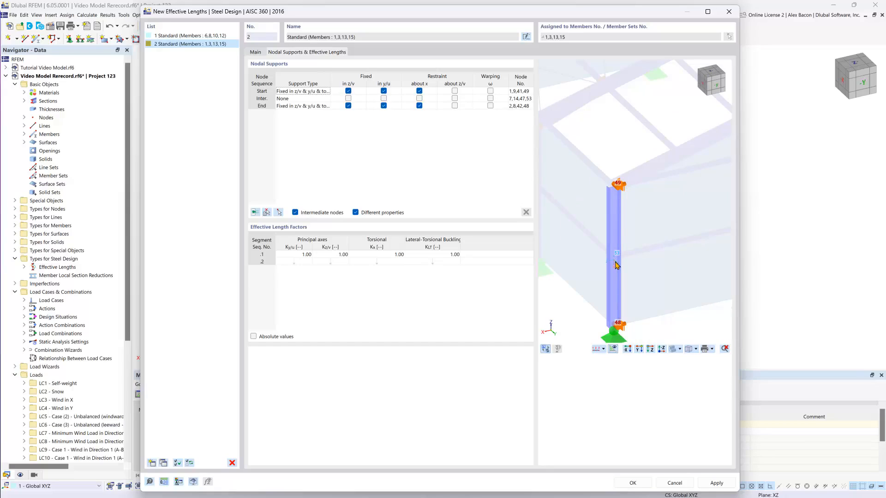
scroll(616, 265, "up", 1)
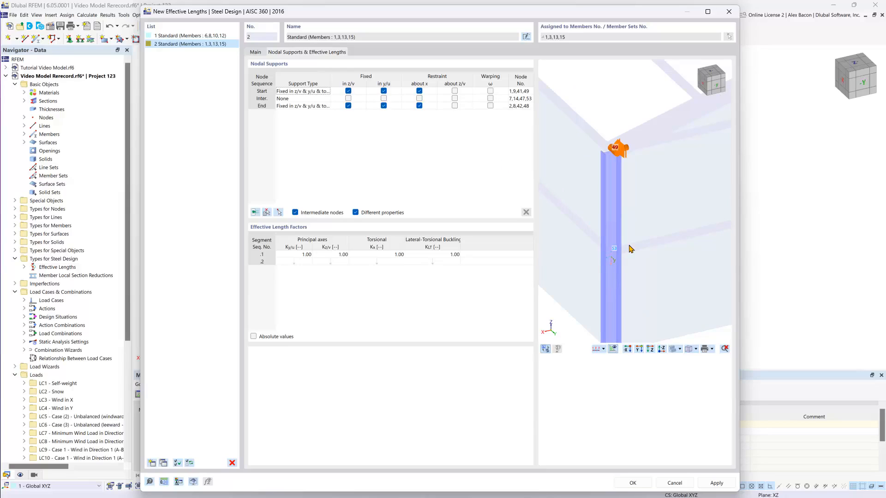
Fix the columns' intermediate node in z/v and y/u, and accept the effective lengths and the member edits.
left_click(348, 98)
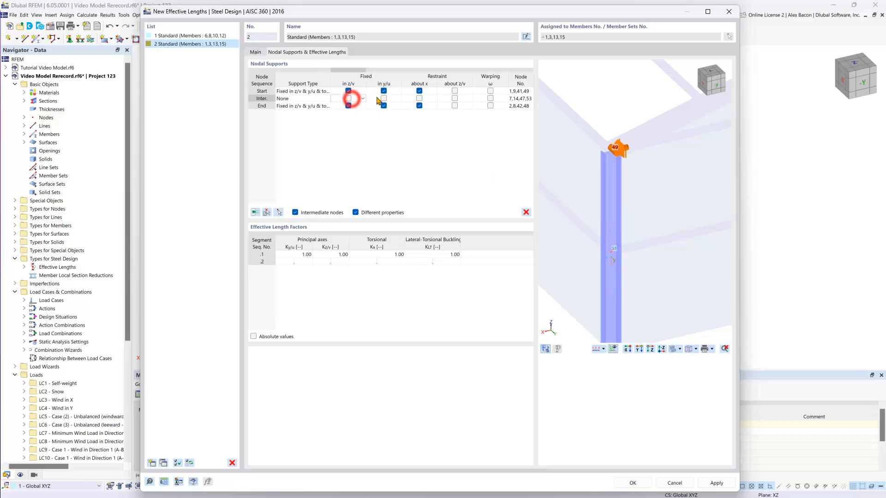
left_click(384, 99)
left_click(348, 98)
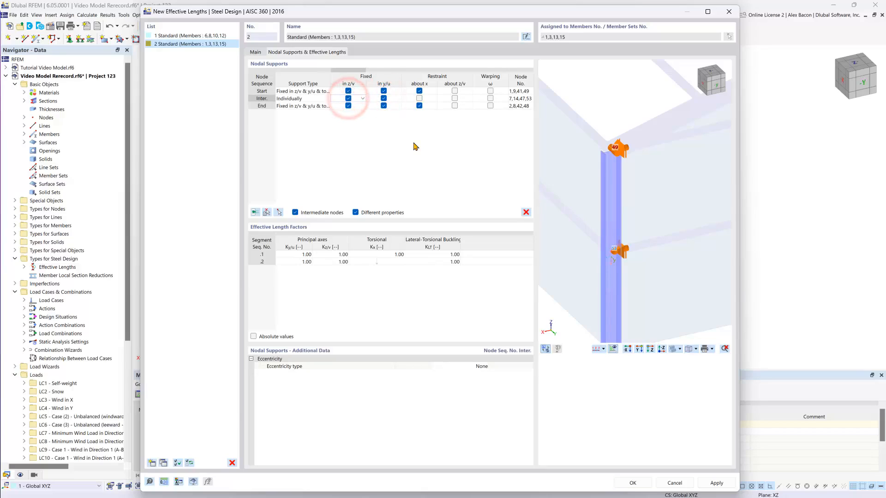
left_click(634, 482)
left_click(609, 424)
scroll(610, 332, "up", 1)
mouse_move(610, 331)
middle_mouse_down()
mouse_move(591, 311)
mouse_move(610, 331)
middle_mouse_up()
scroll(610, 331, "down", 1)
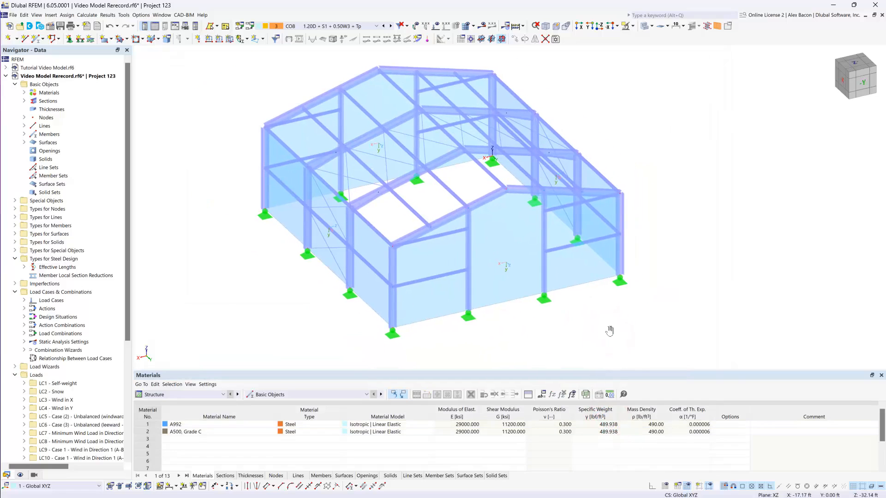